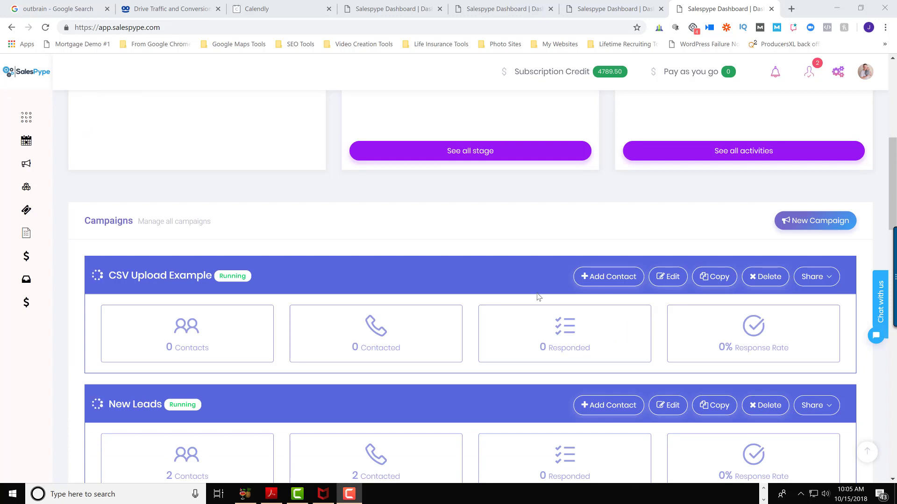
Open the CSV Upload Example campaign for editing and bring up its form for adding contacts from a CSV or TXT file
left_click(592, 279)
left_click(672, 277)
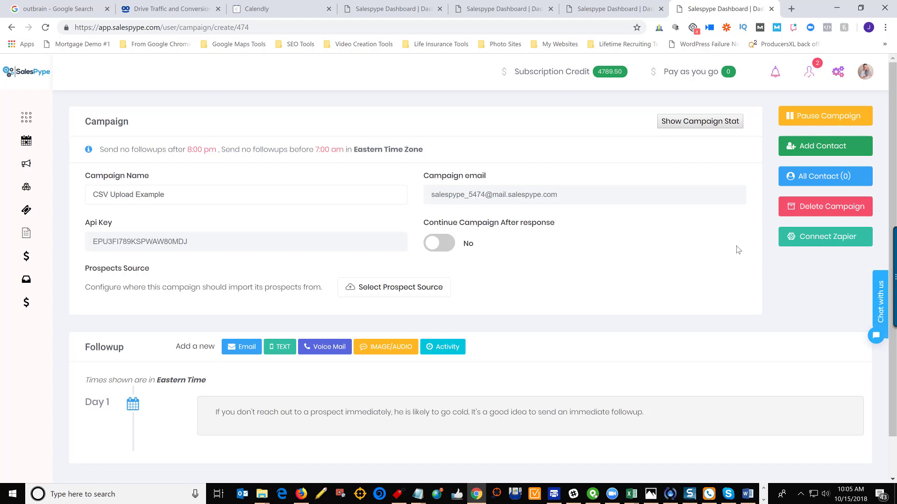
left_click(812, 146)
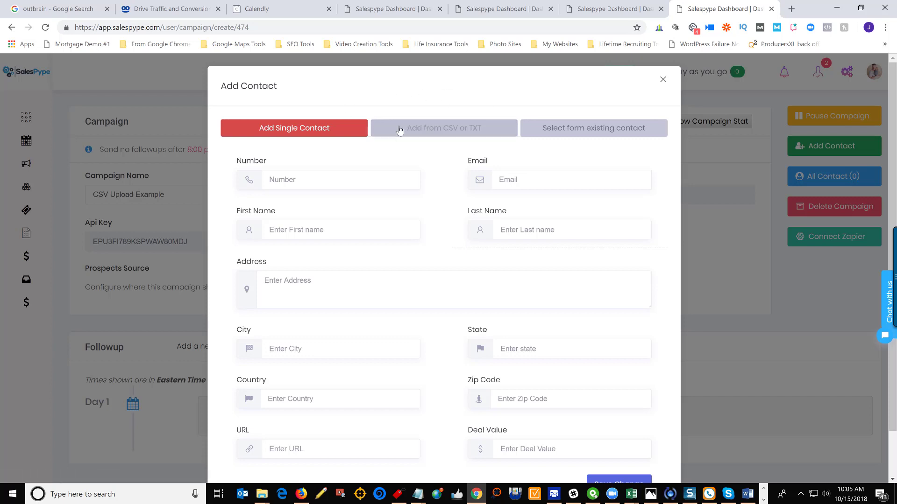
left_click(451, 133)
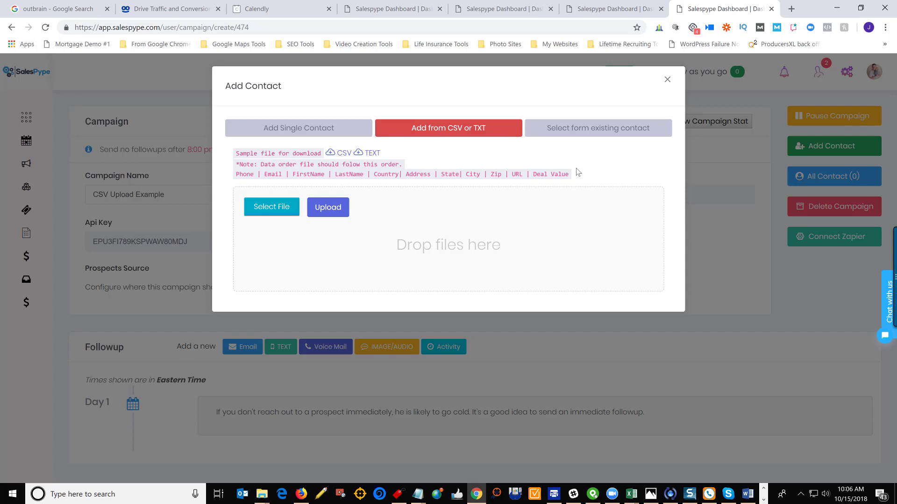
Download the sample CSV contact file and open it maximized in Excel with the whole sheet selected
left_click(333, 155)
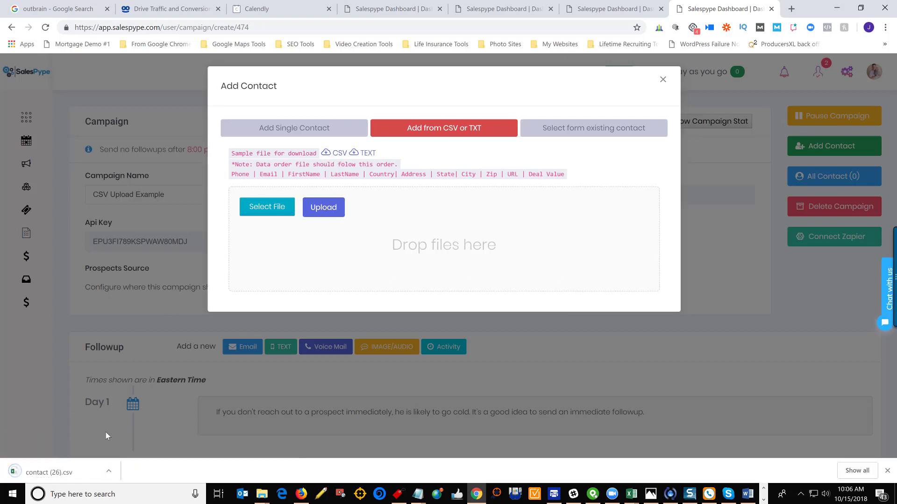
left_click(73, 473)
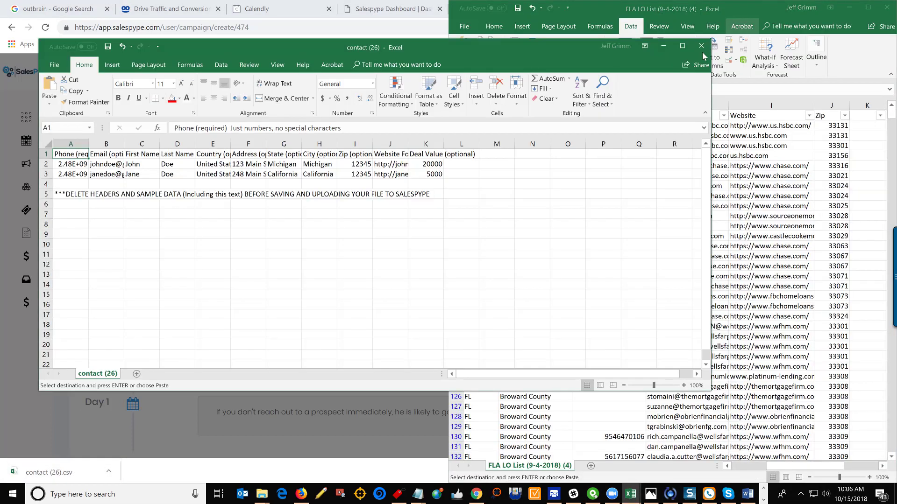
left_click(682, 45)
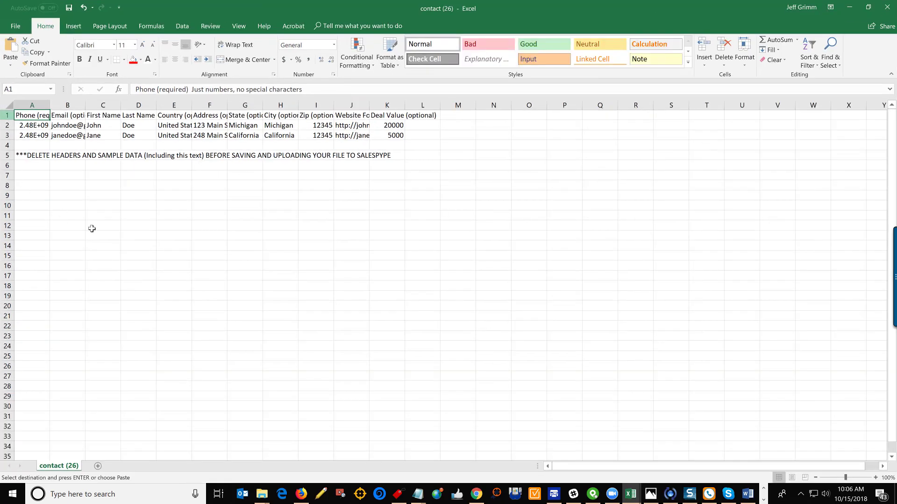
left_click(2, 104)
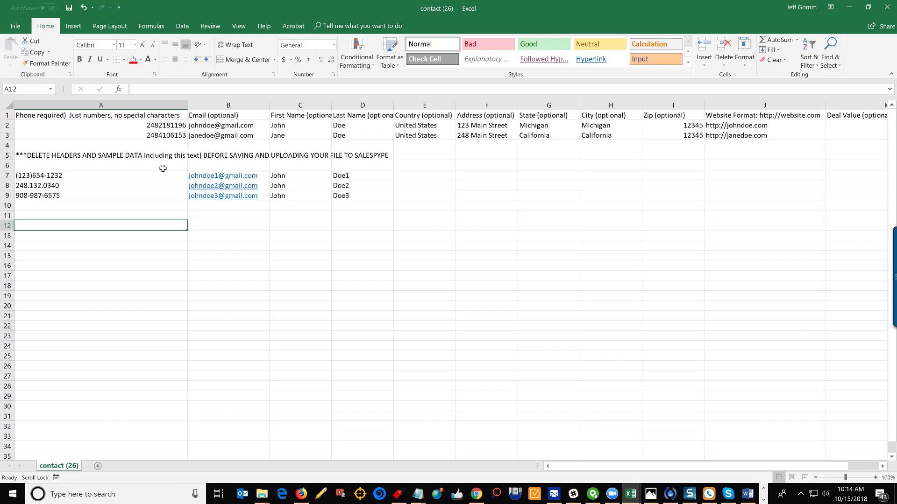
Remove every opening parenthesis "(" from the phone column A by replacing all occurrences with nothing
left_click(148, 174)
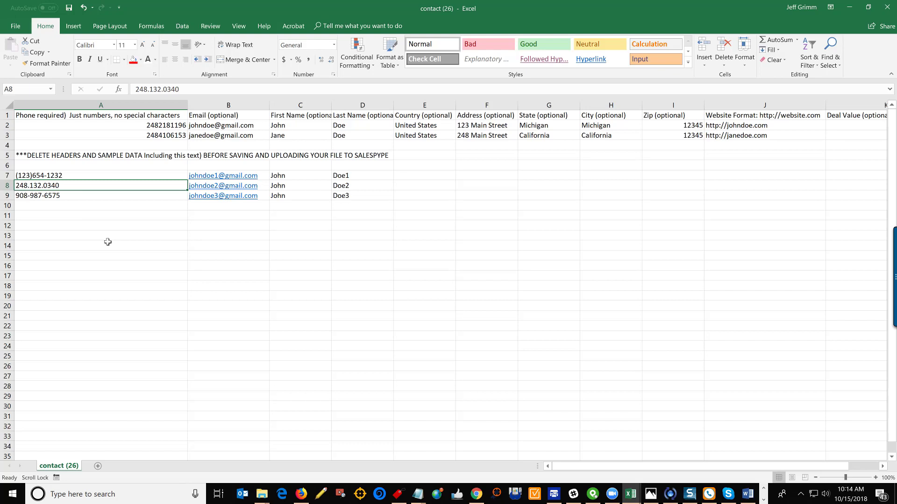
left_click(98, 105)
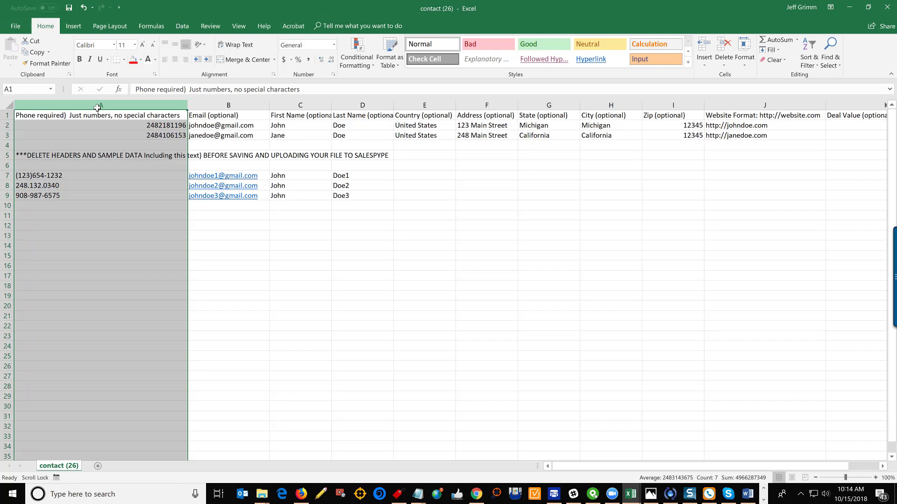
key("ctrl+f")
type("(")
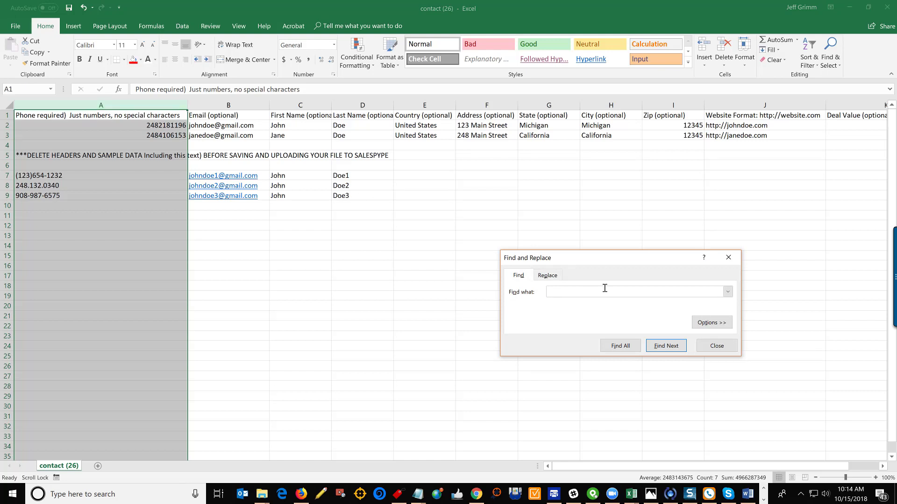
left_click(573, 296)
left_click(548, 276)
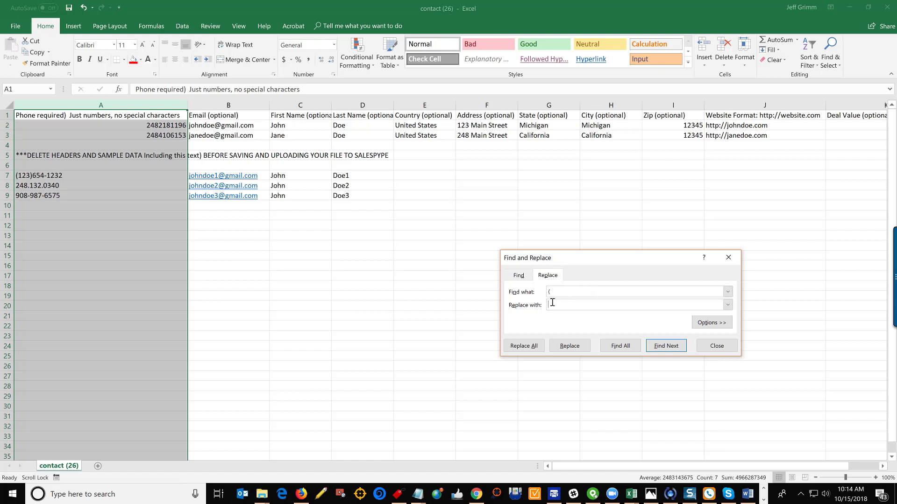
left_click(527, 348)
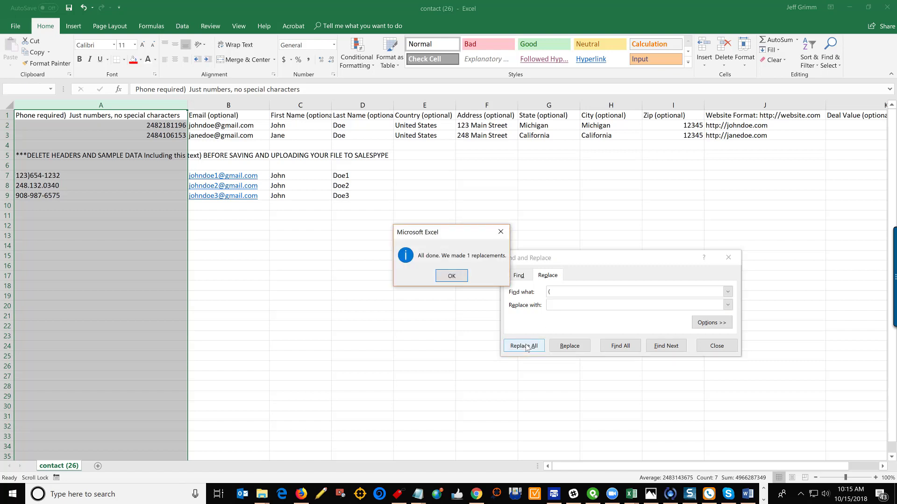
left_click(451, 276)
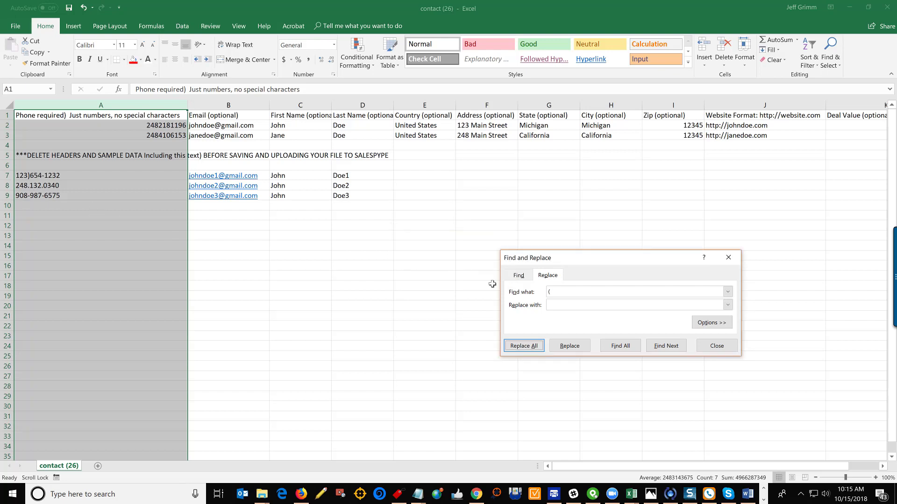
Replace all closing parentheses ")" in the phone column with nothing
left_click(550, 290)
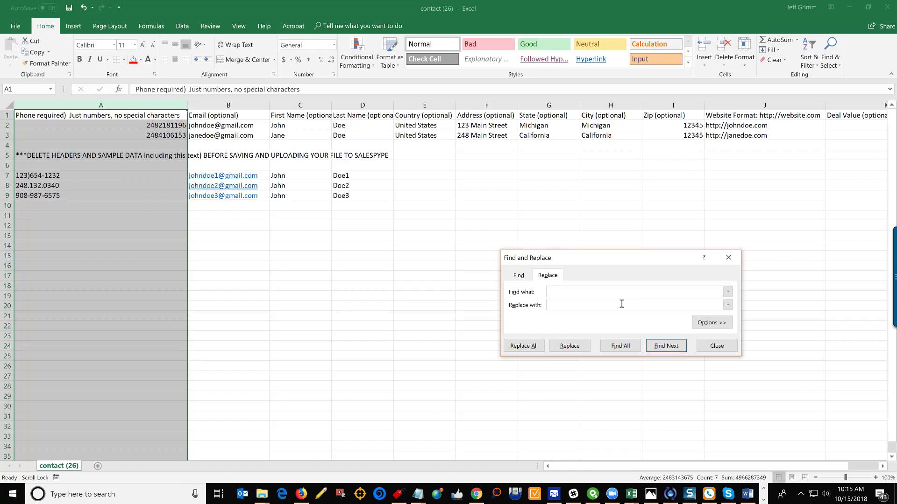
type(")")
left_click(529, 346)
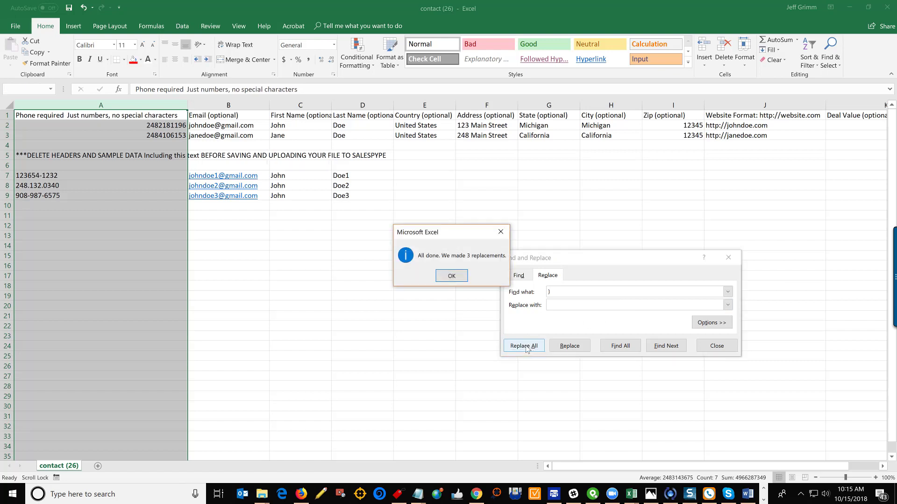
left_click(451, 278)
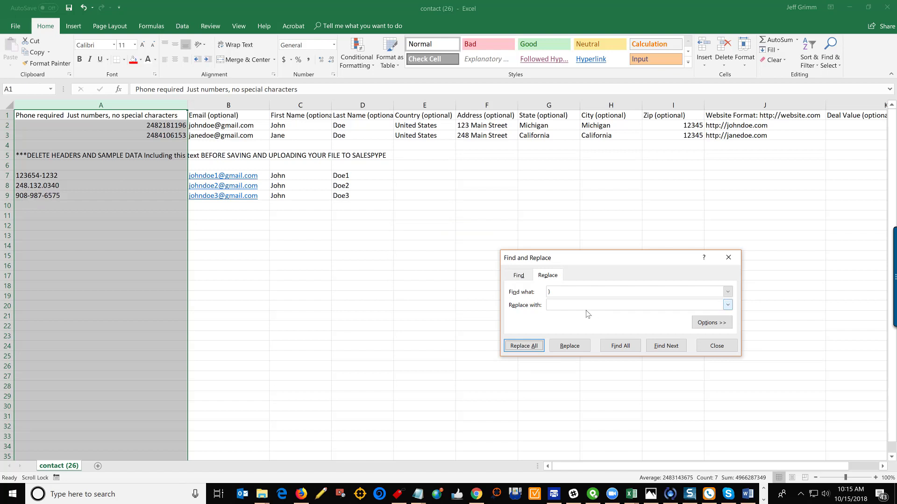
Strip all periods "." from the phone column by replacing them with nothing
left_click(565, 293)
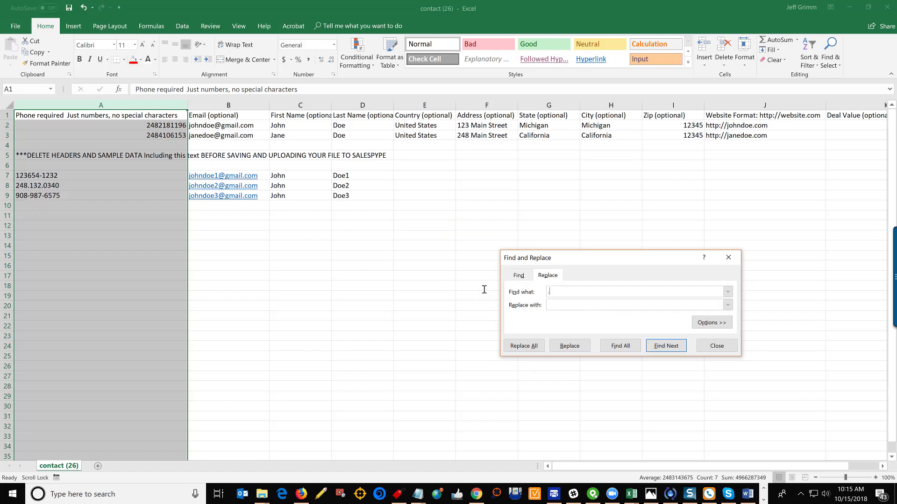
left_click(524, 346)
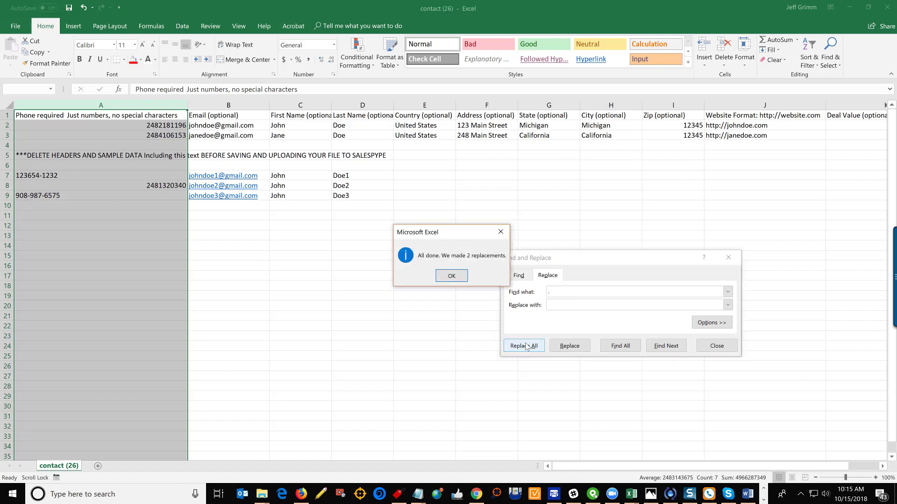
left_click(452, 276)
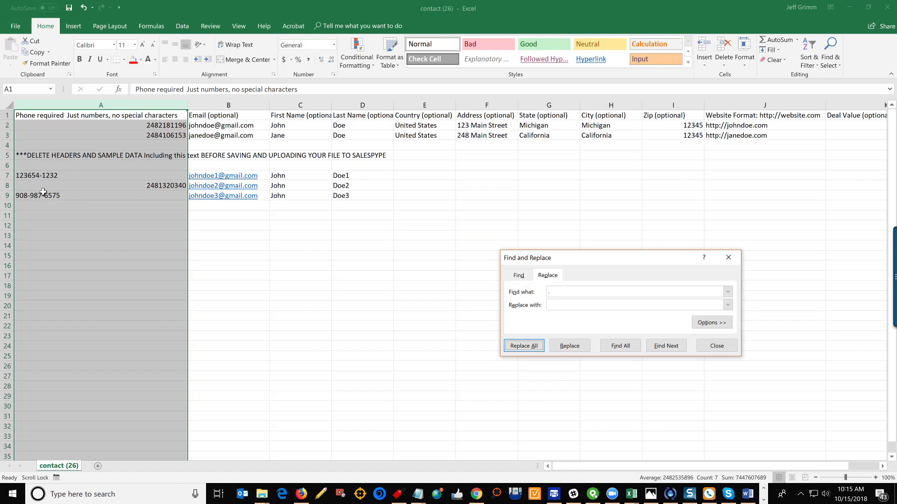
Remove all hyphens "-" from the phone column with Replace All, close Find and Replace, and deselect the column
left_click(576, 293)
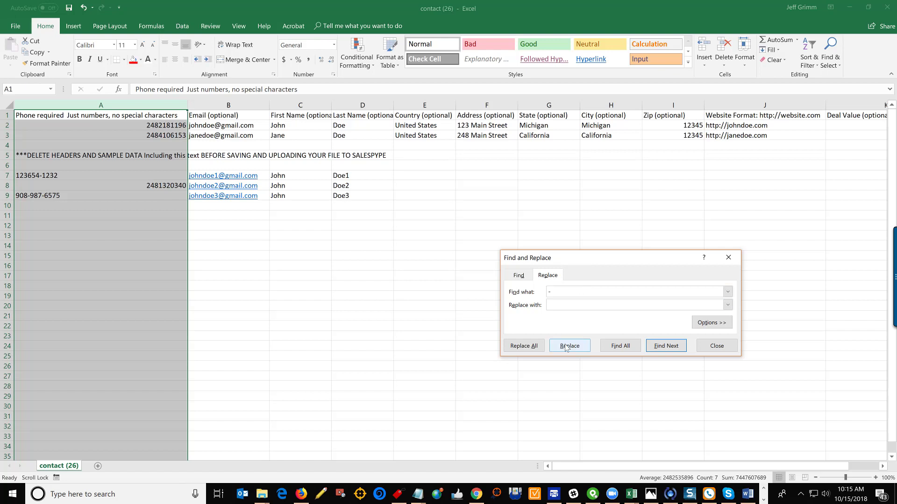
left_click(523, 348)
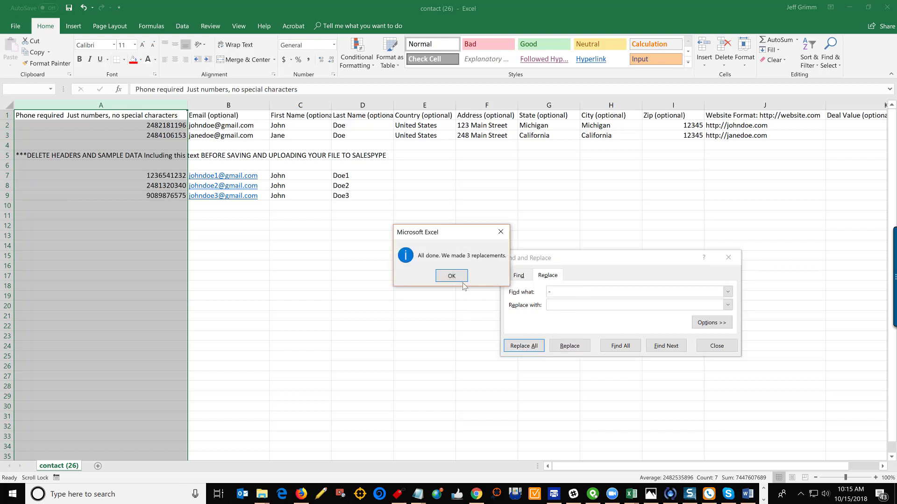
key("Return")
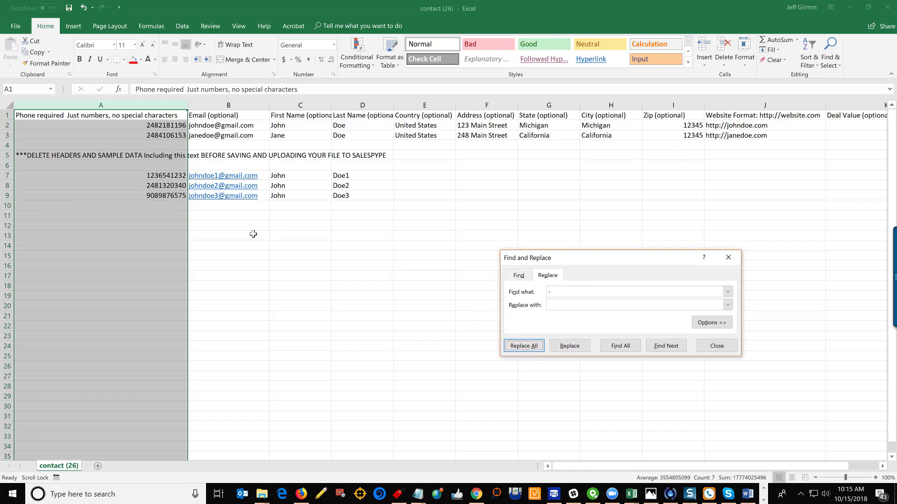
left_click(728, 257)
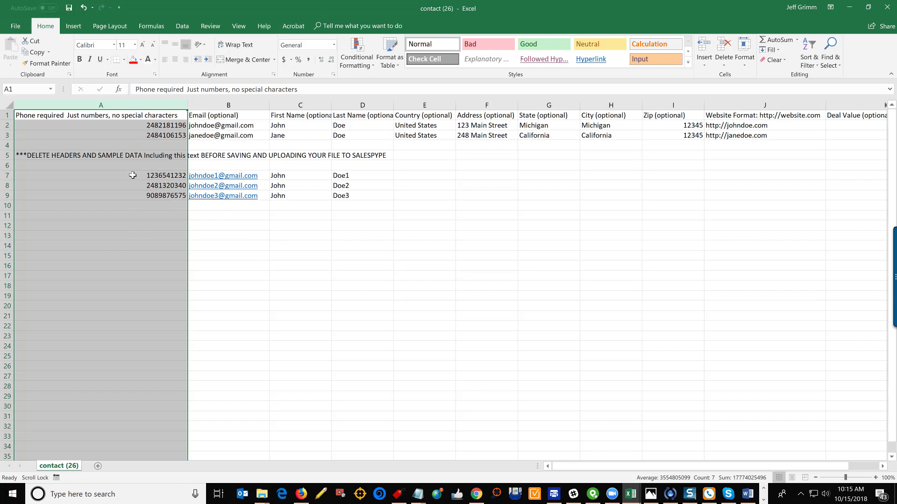
left_click(258, 281)
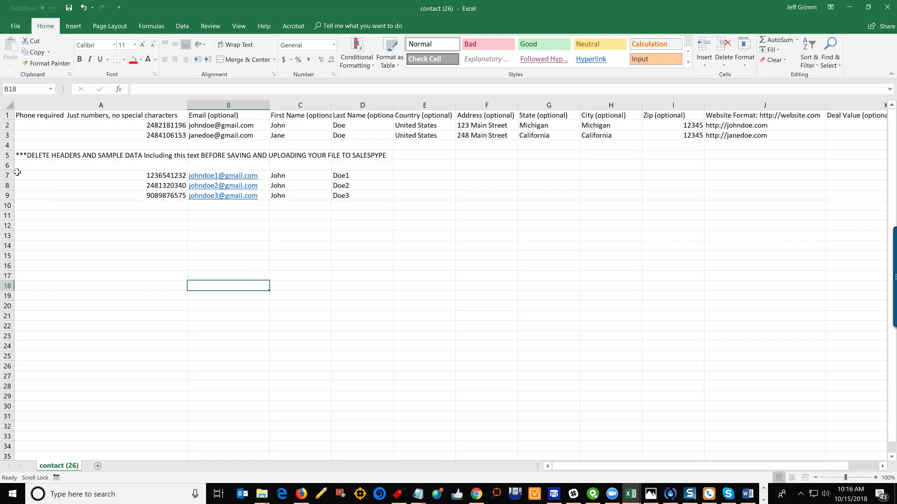
Delete rows 1 to 6 containing the headers, sample data and instruction text so only the contact rows remain
left_click_drag(9, 166, 7, 115)
right_click(3, 125)
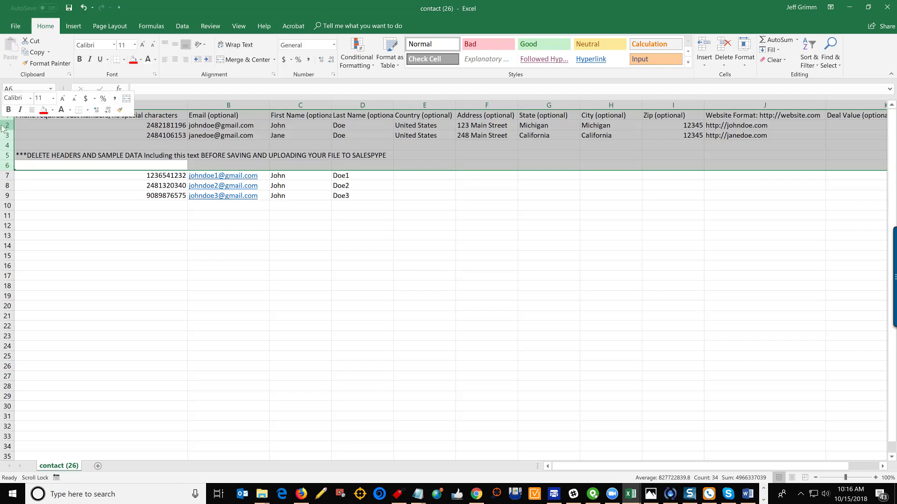
left_click(28, 210)
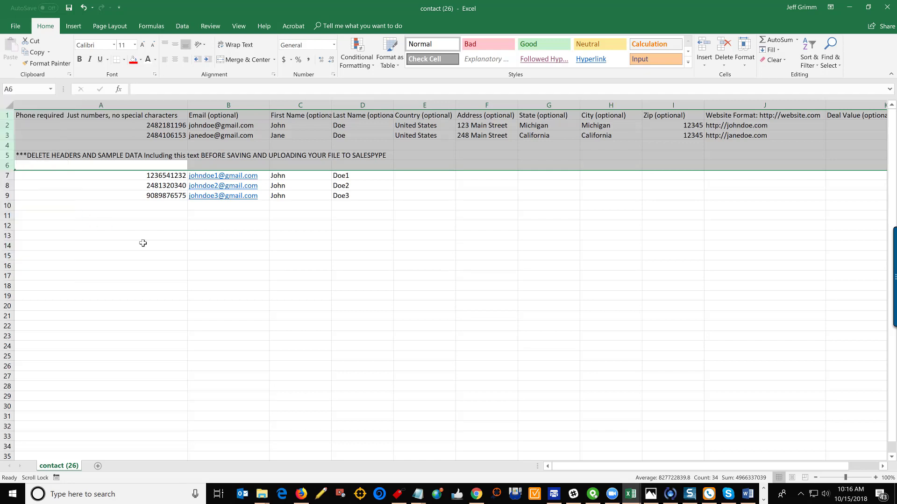
left_click(222, 265)
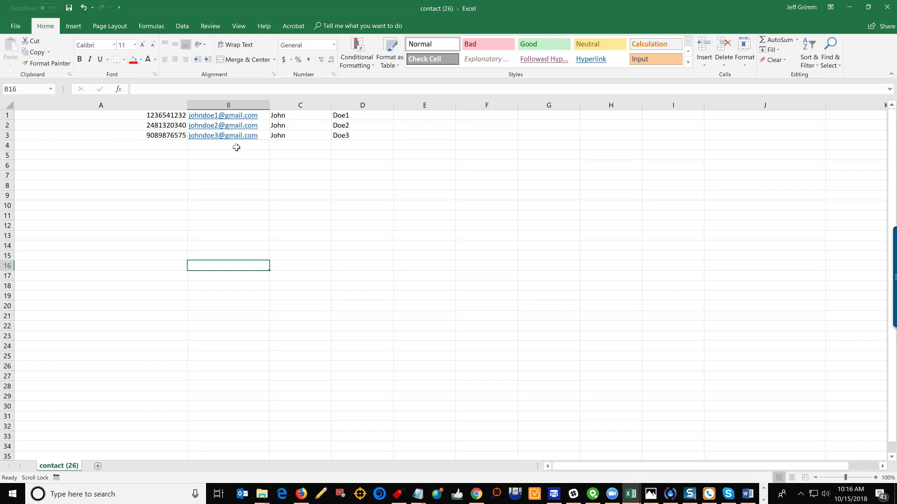
Save the sheet under the new name "sample csv upload" in CSV (Comma delimited) format
left_click(14, 27)
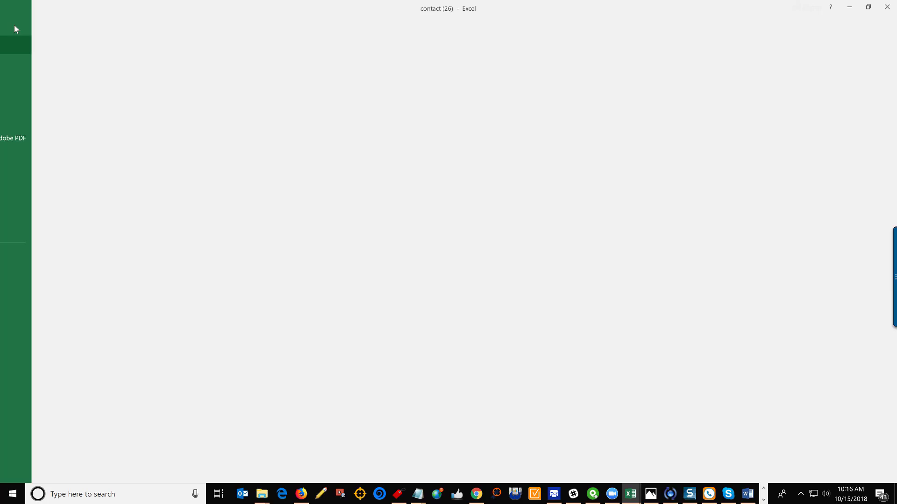
left_click(17, 119)
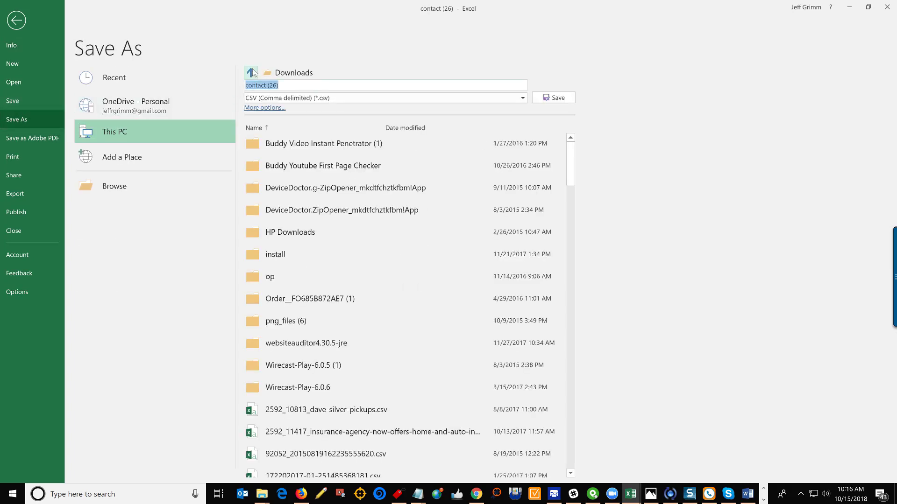
key("BackSpace")
type("sample csv upload")
left_click(559, 98)
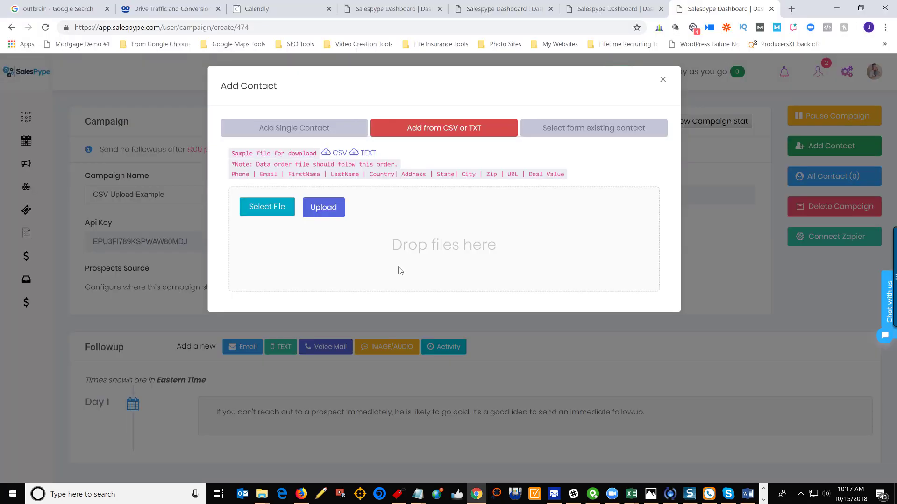
Find "sample csv upload" on the Desktop, choose it as the contact file and upload it to the campaign
left_click(274, 215)
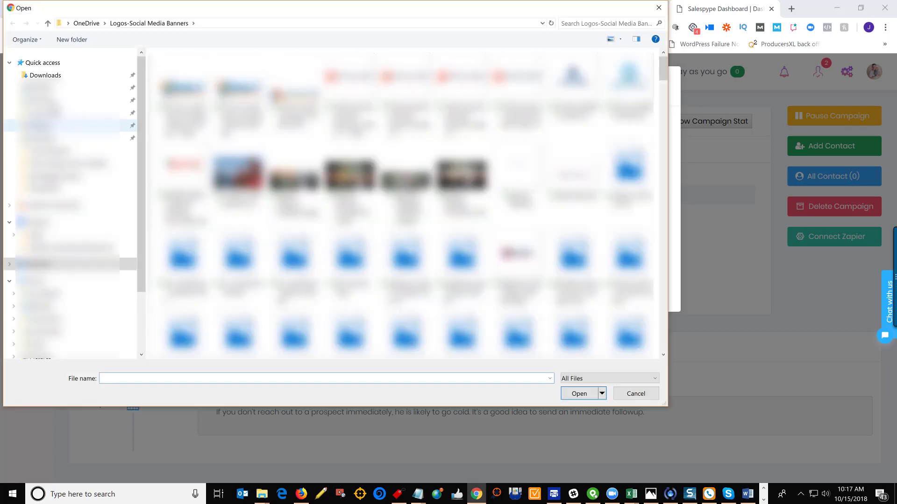
left_click(43, 88)
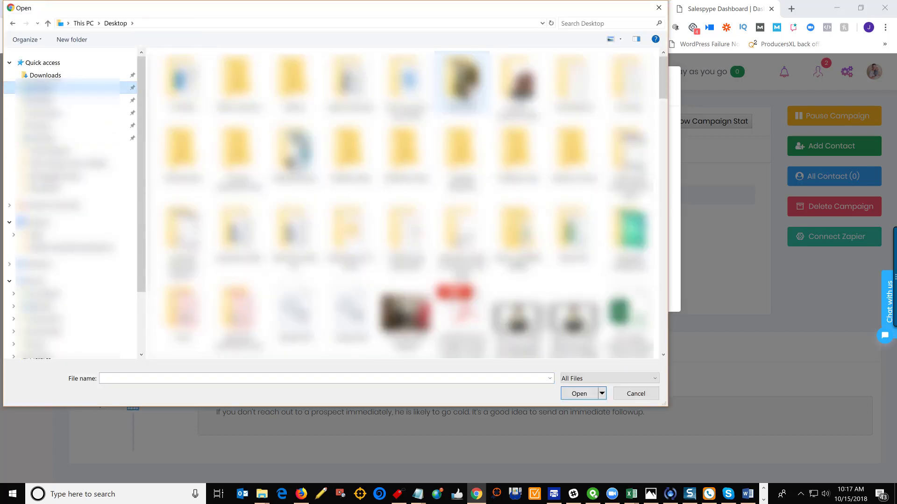
left_click(582, 26)
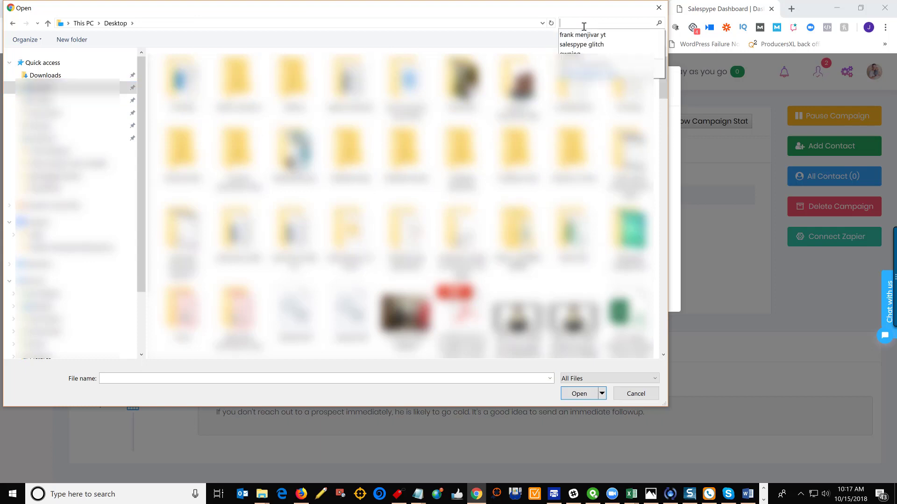
type("sample csv upload")
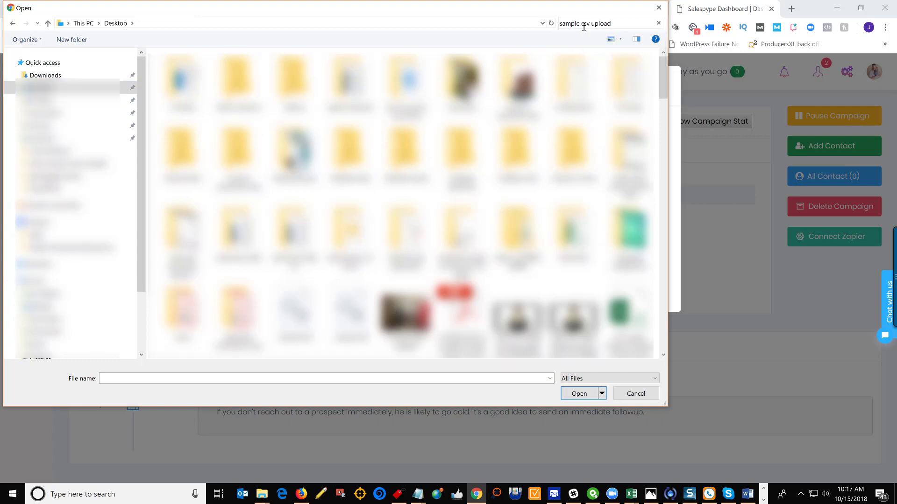
key("Return")
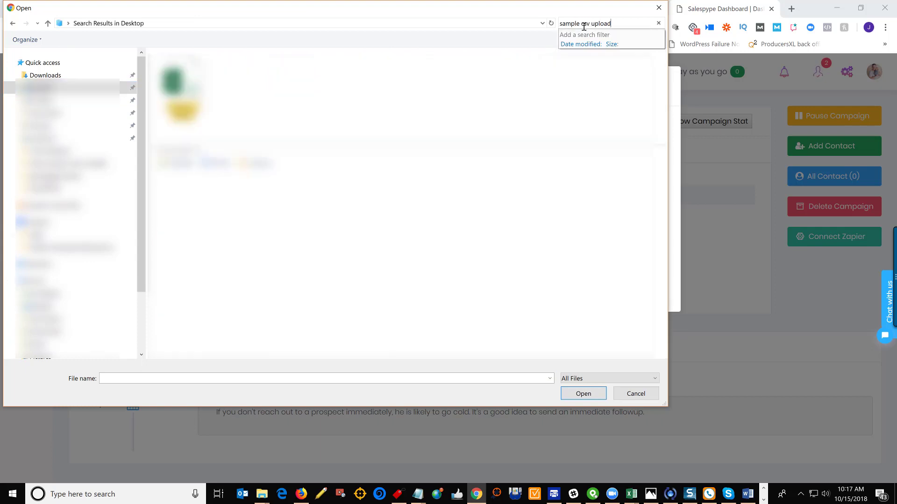
left_click(197, 75)
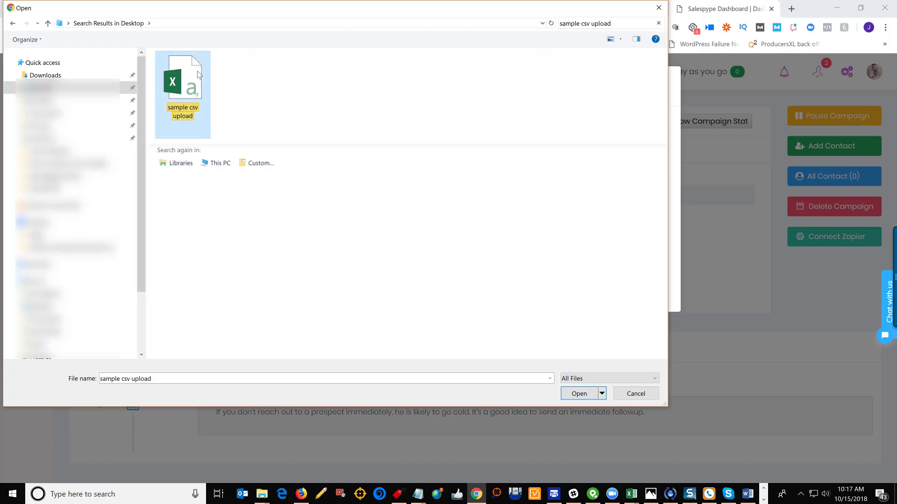
left_click(579, 394)
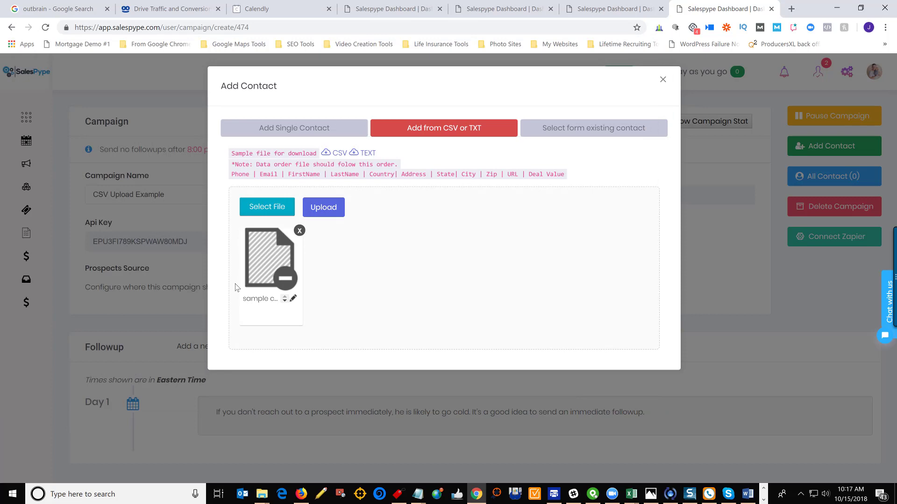
left_click(330, 214)
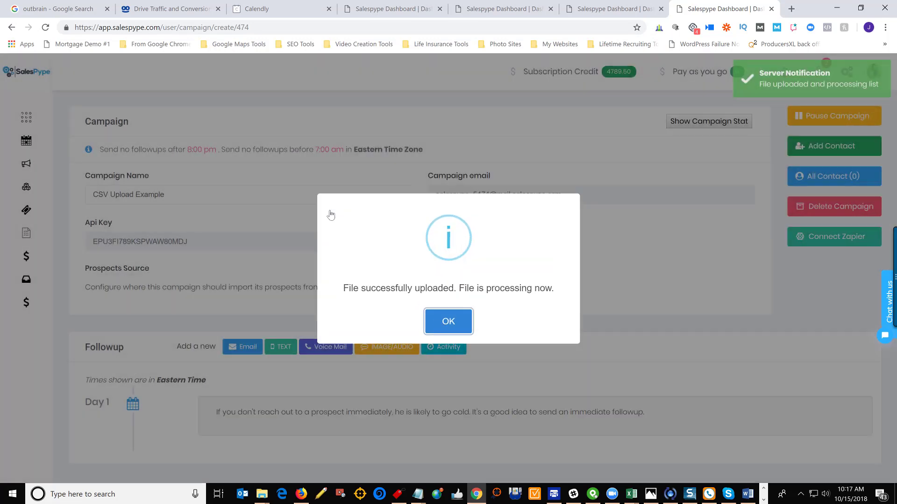